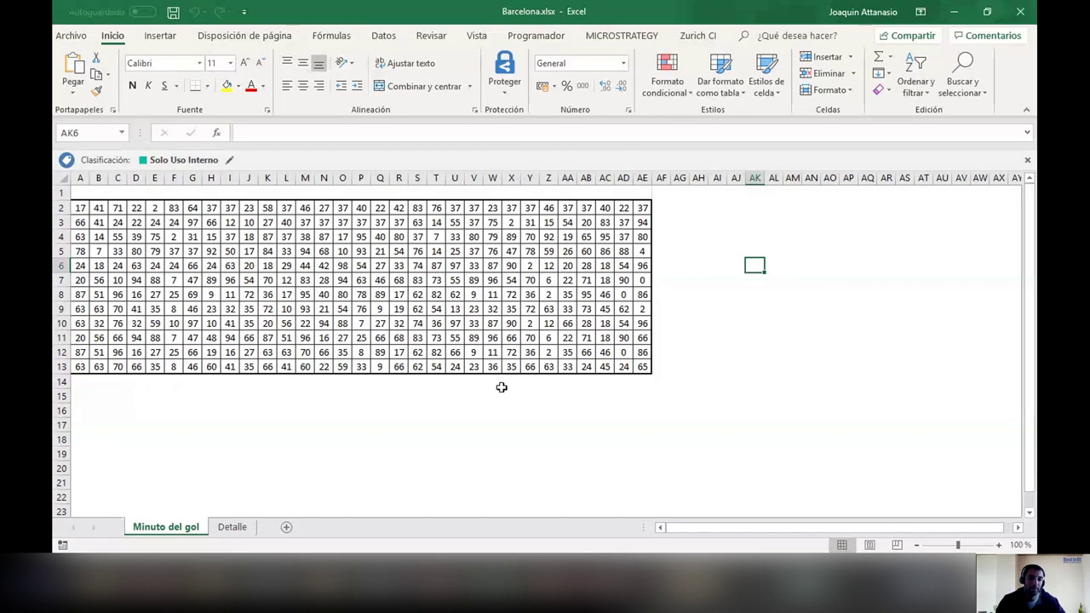
Open the Detalle sheet and review the Goles por Fecha table from its first row to its last.
left_click(223, 529)
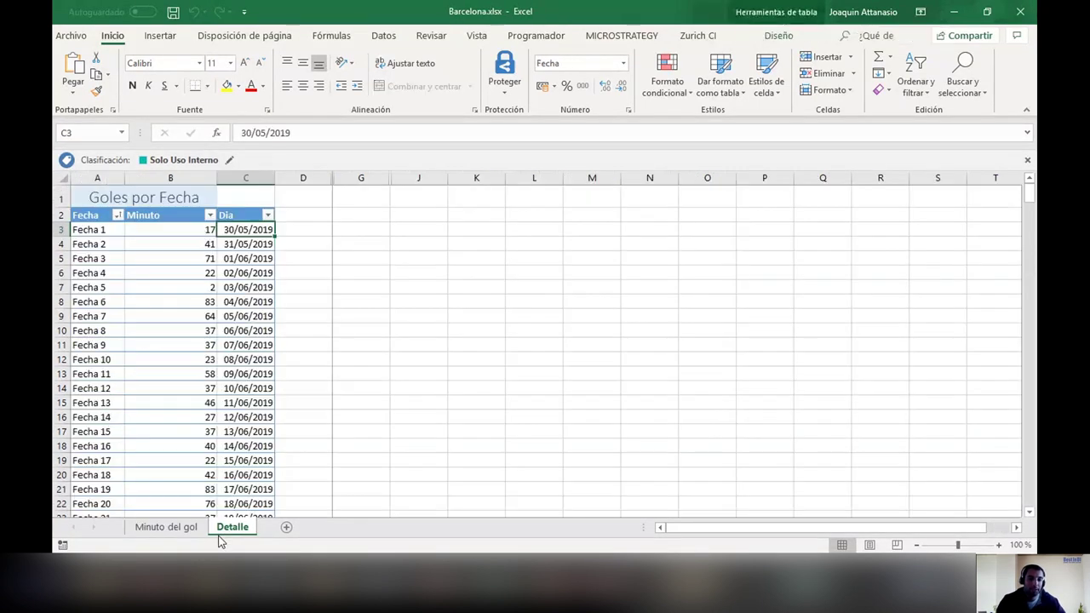
left_click(100, 230)
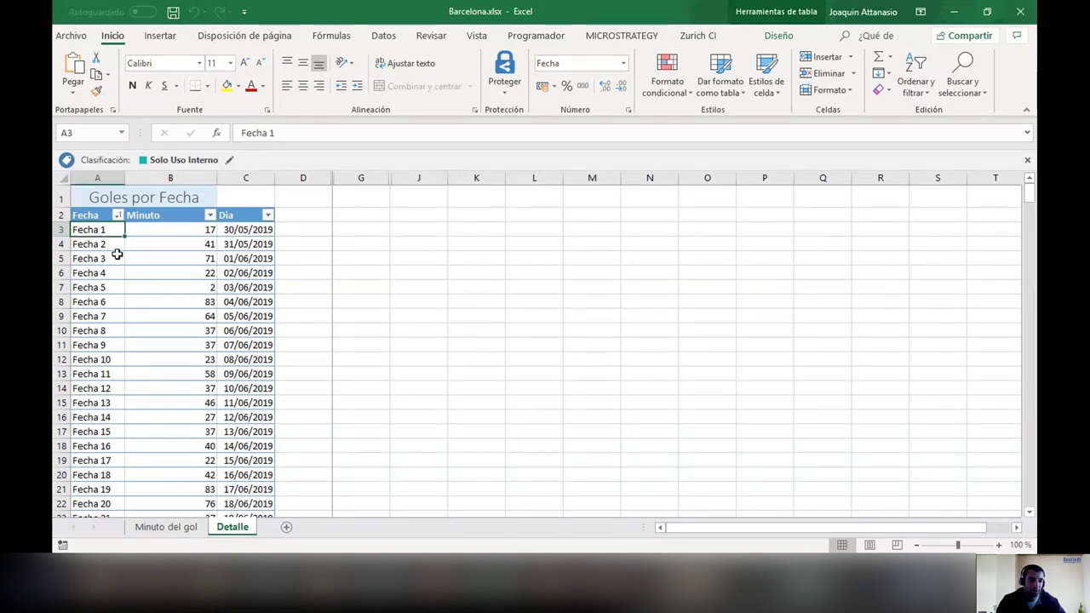
scroll(118, 254, "down", 1)
scroll(117, 253, "up", 1)
scroll(117, 253, "down", 20)
scroll(155, 343, "down", 15)
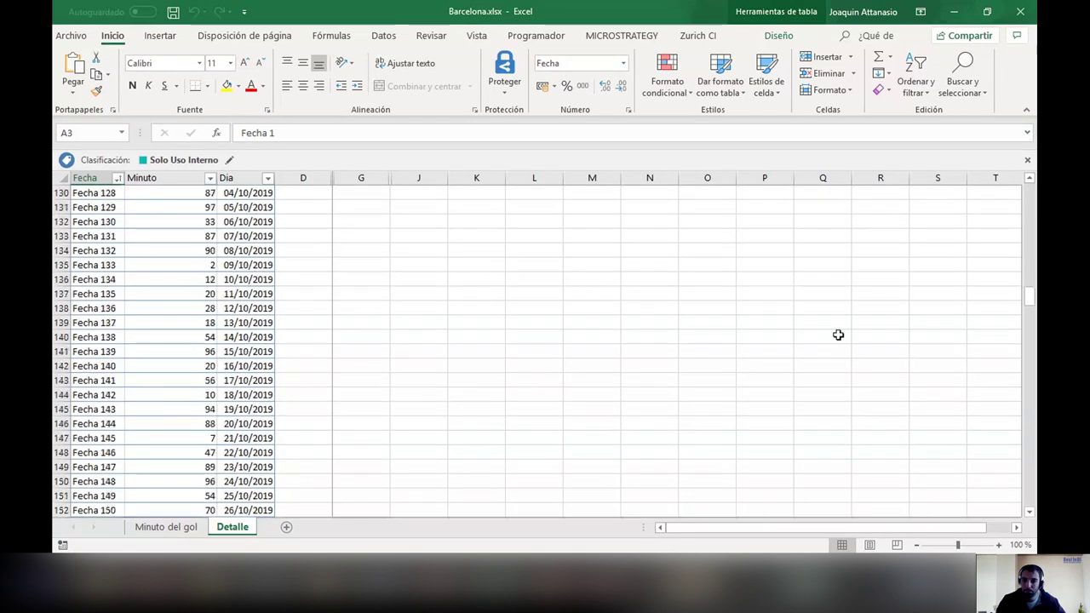
left_click_drag(1029, 324, 1015, 532)
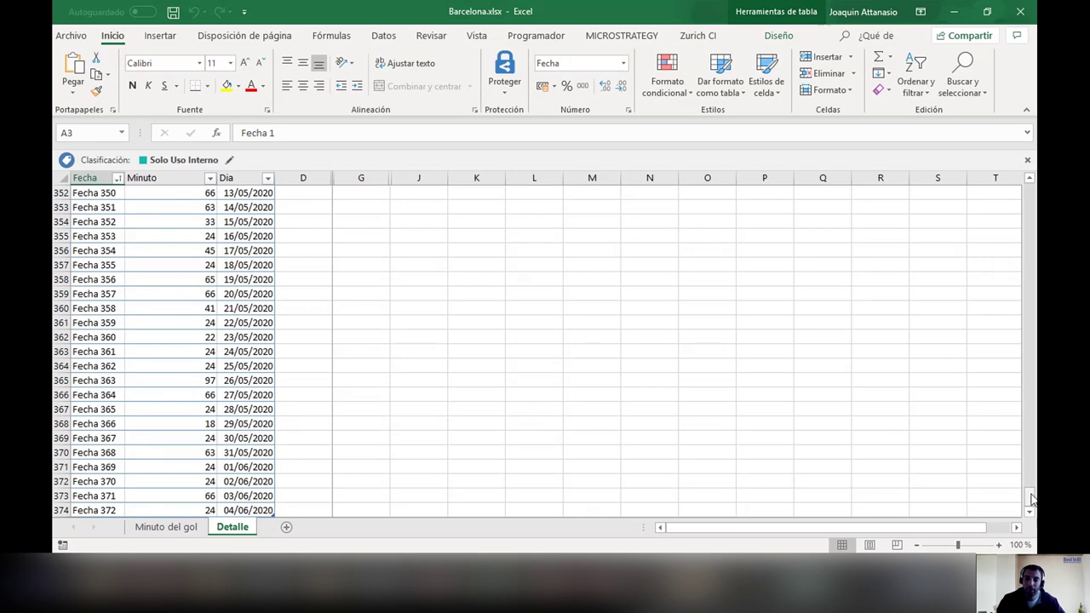
left_click_drag(1030, 500, 1030, 192)
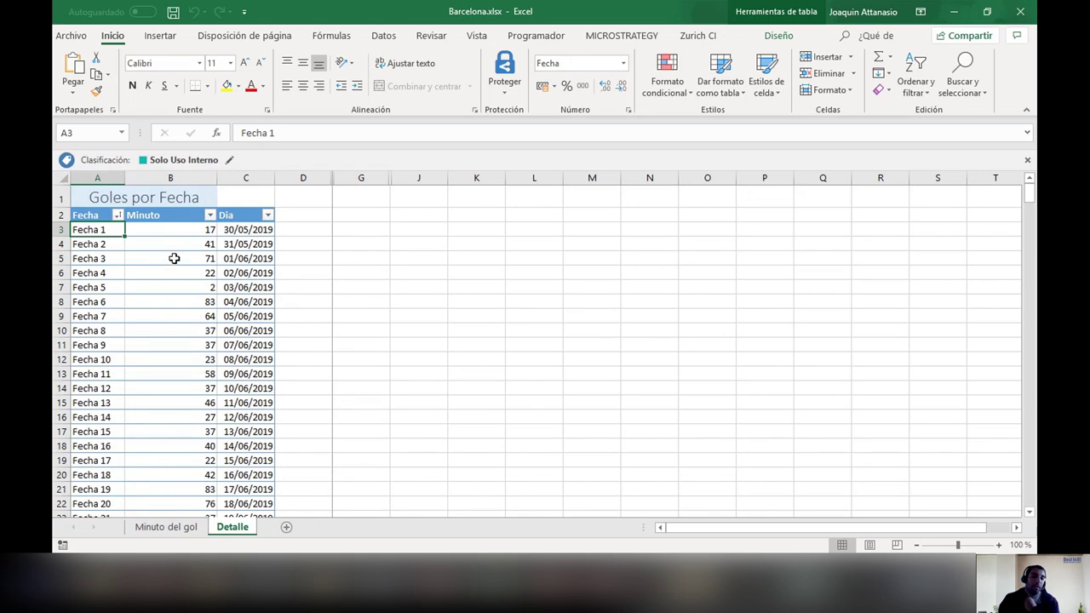
Examine the goal minutes of the early dates in the Goles por Fecha table and return to the first row.
scroll(183, 251, "down", 1)
scroll(183, 250, "down", 8)
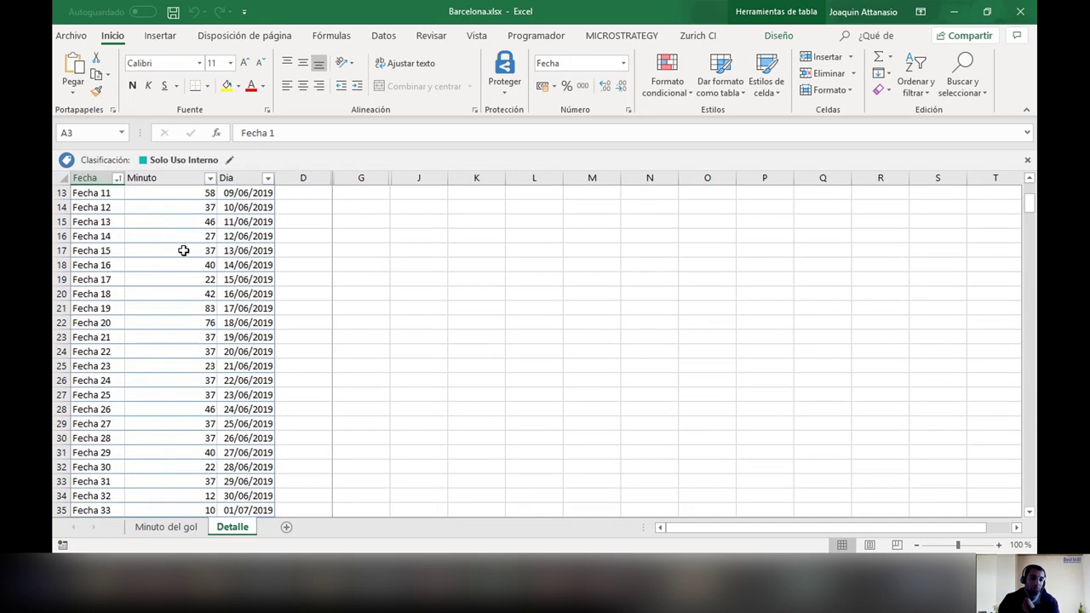
scroll(183, 250, "down", 9)
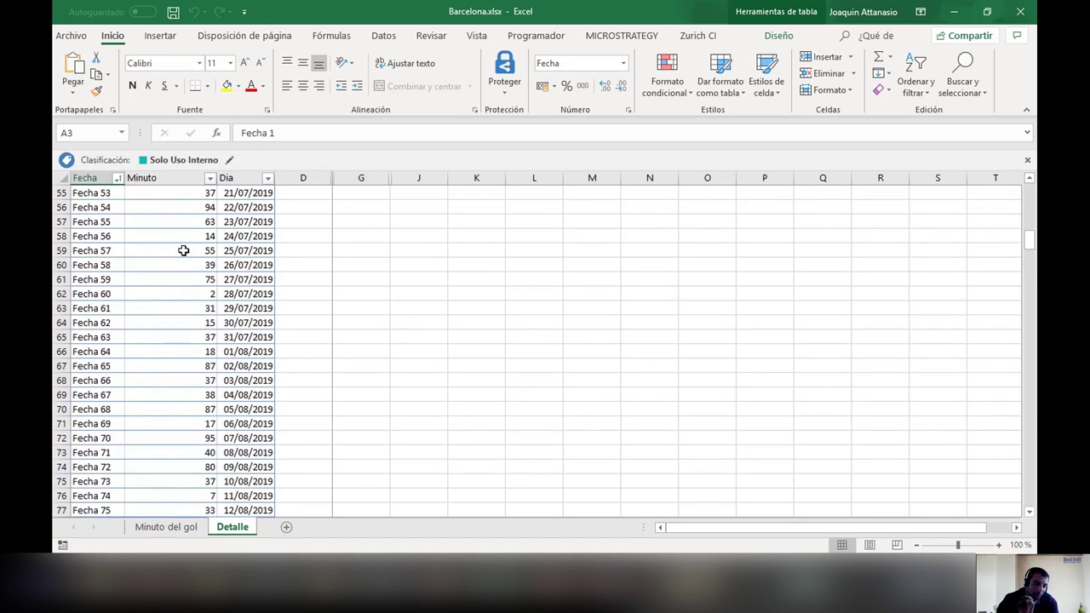
scroll(183, 250, "down", 1)
scroll(183, 251, "down", 6)
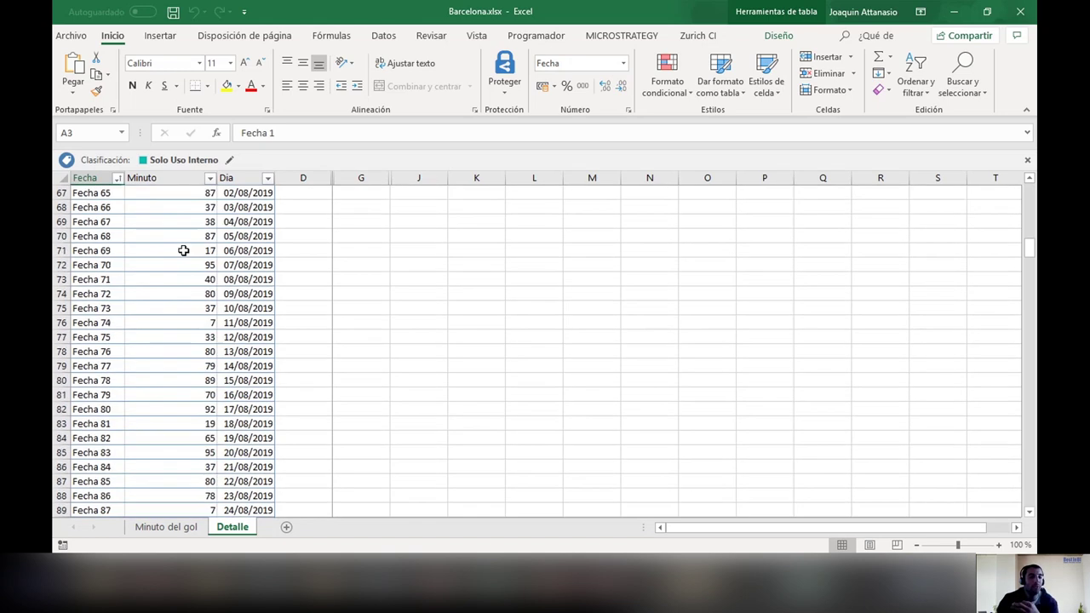
scroll(183, 250, "up", 20)
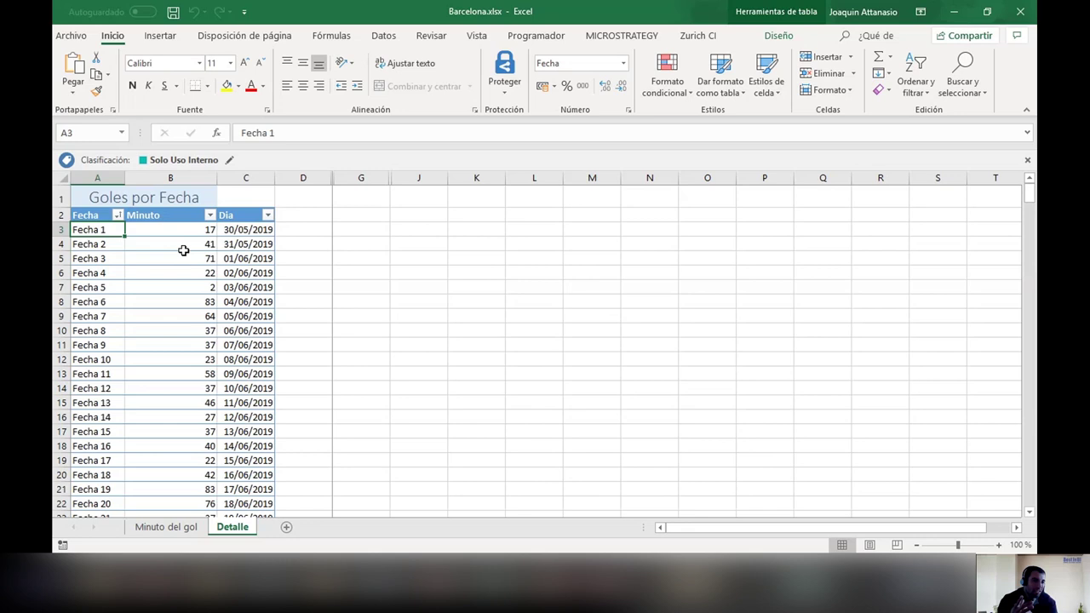
Unhide the hidden columns between D and G on the Detalle sheet.
left_click_drag(325, 176, 344, 176)
right_click(341, 177)
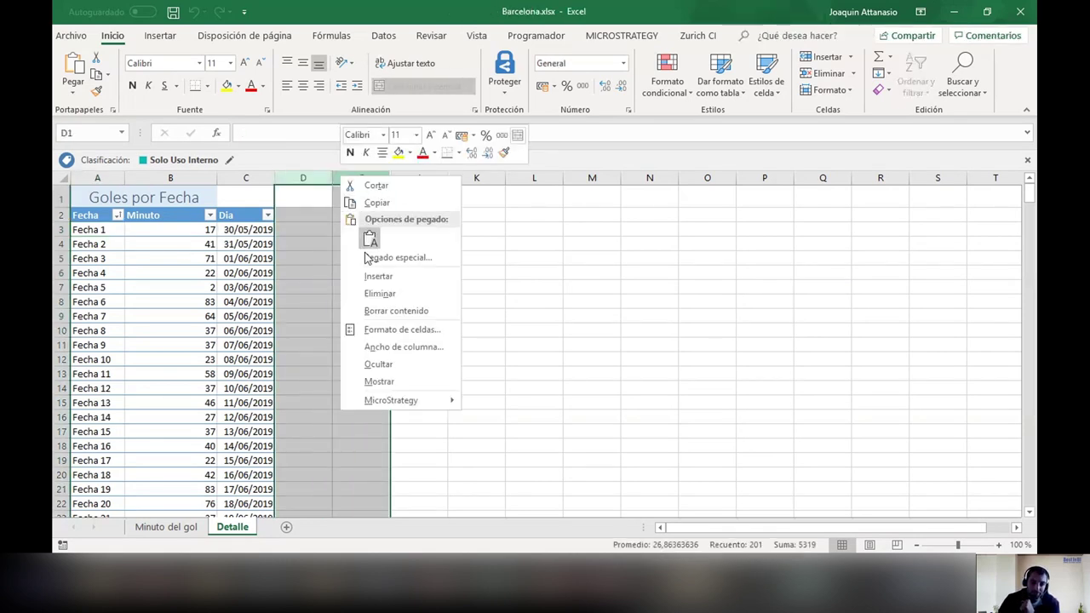
left_click(380, 382)
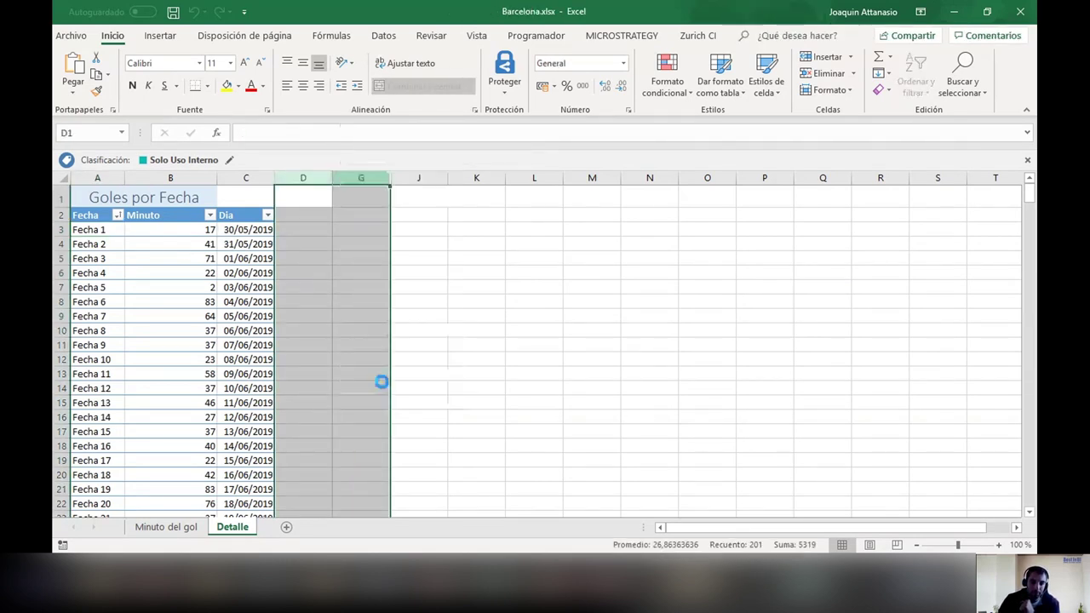
Examine the minutes and their CONTAR.SI goal counts in the Goles por Minuto table.
left_click(369, 232)
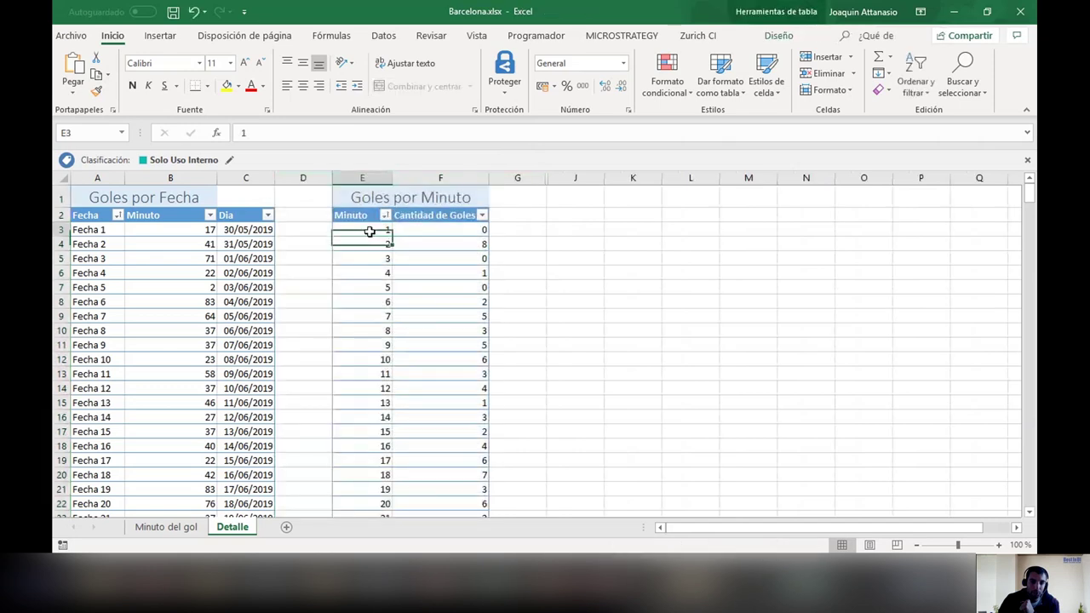
left_click(444, 231)
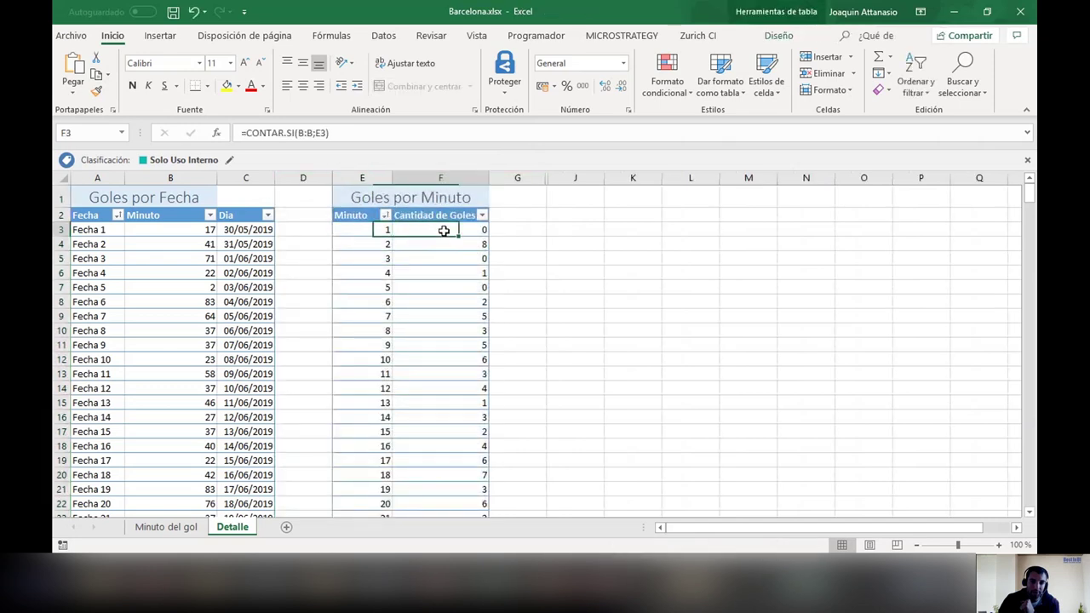
left_click(374, 241)
left_click(446, 244)
left_click(384, 259)
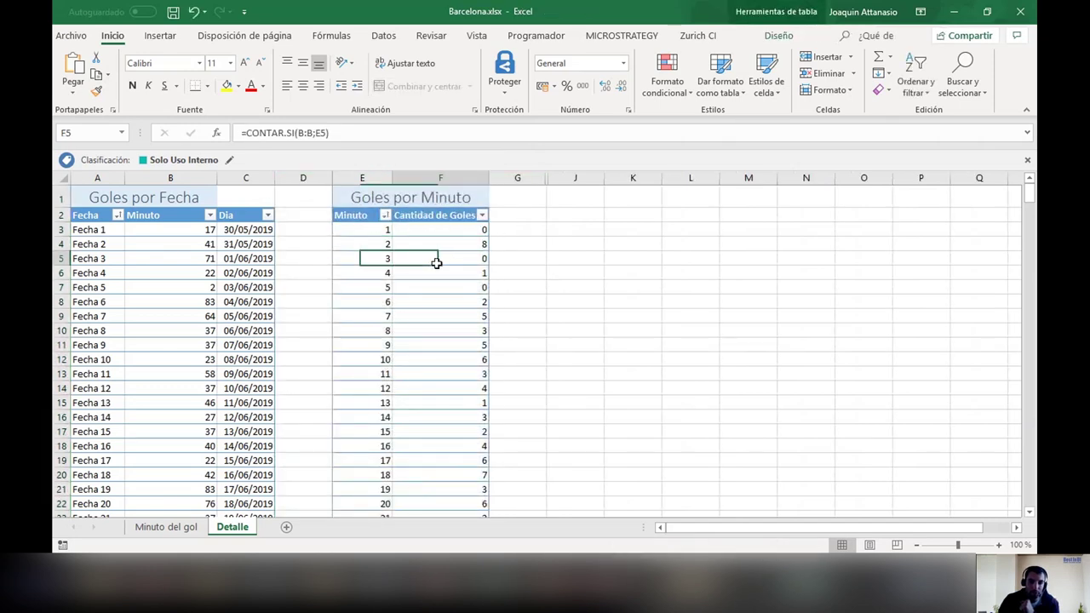
left_click(438, 259)
scroll(459, 294, "down", 1)
scroll(459, 294, "down", 5)
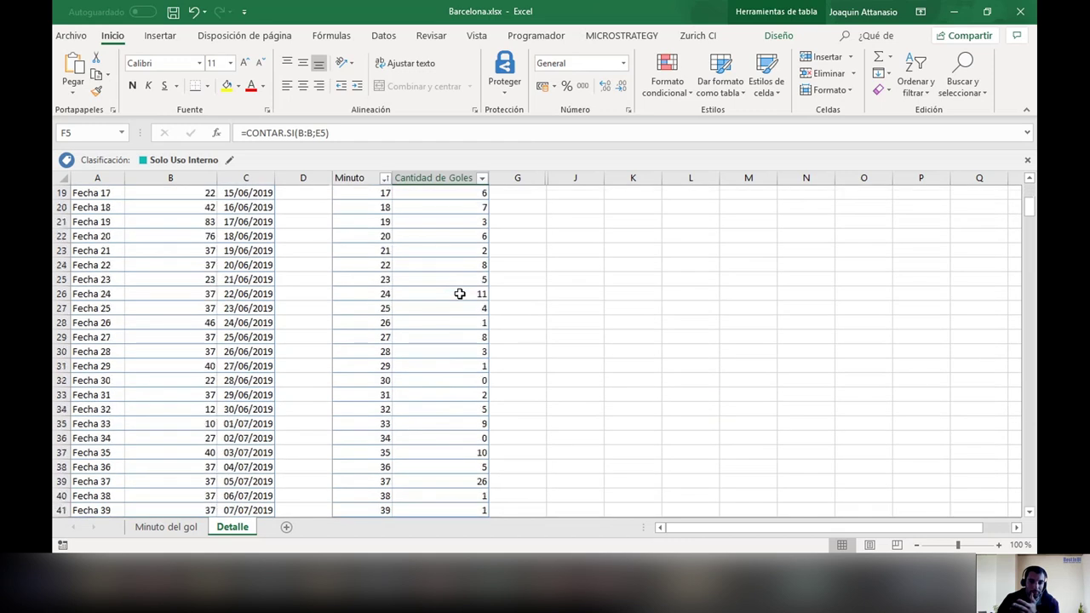
scroll(459, 294, "up", 6)
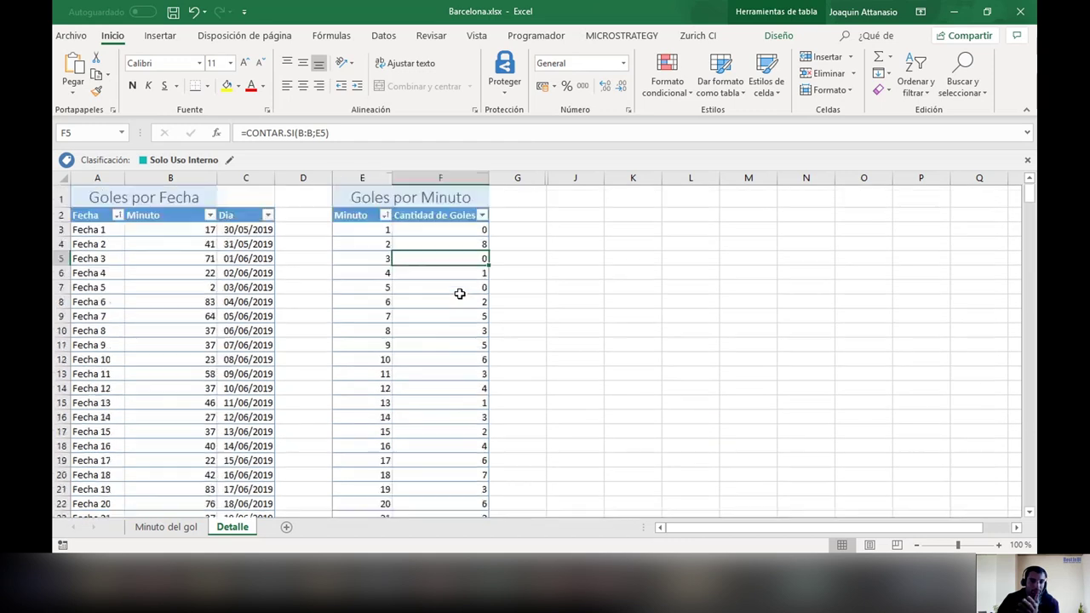
Sort the Goles por Minuto table by Cantidad de Goles from largest to smallest and check its top row.
left_click(483, 215)
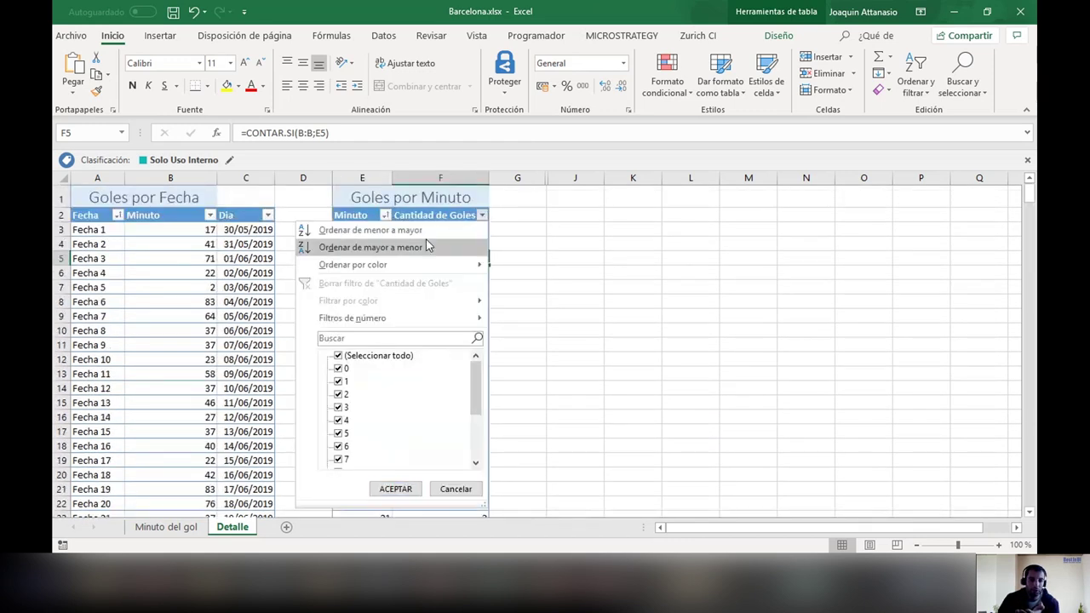
left_click(426, 251)
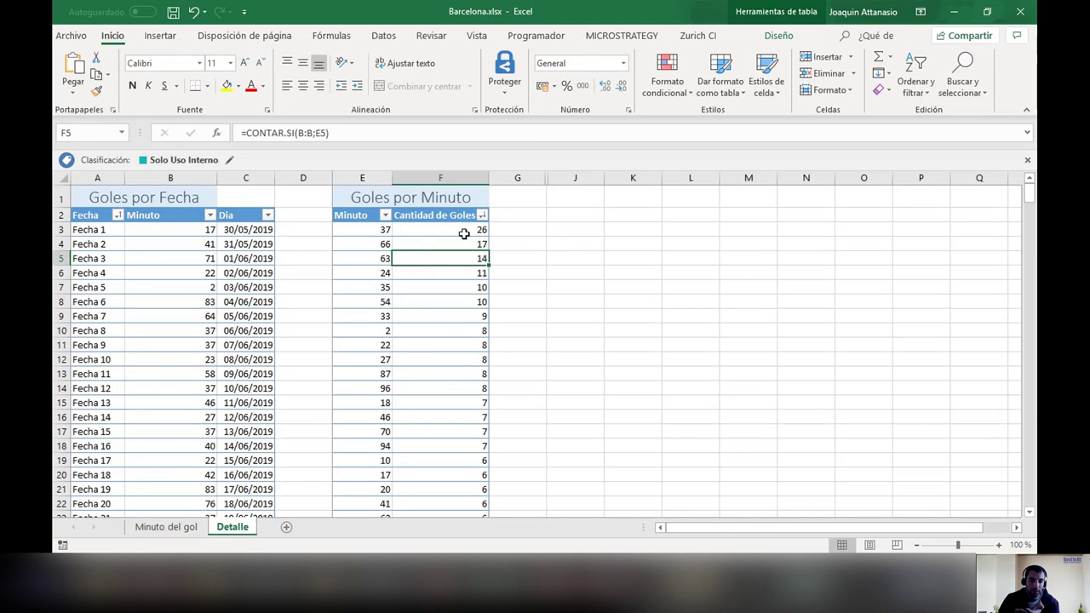
left_click(464, 232)
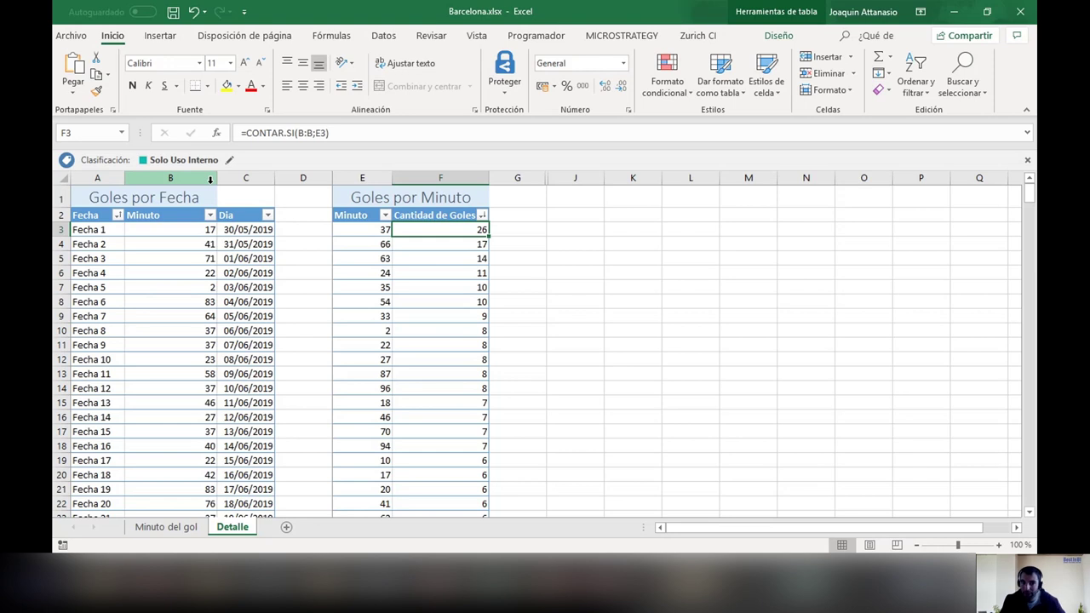
left_click(363, 234)
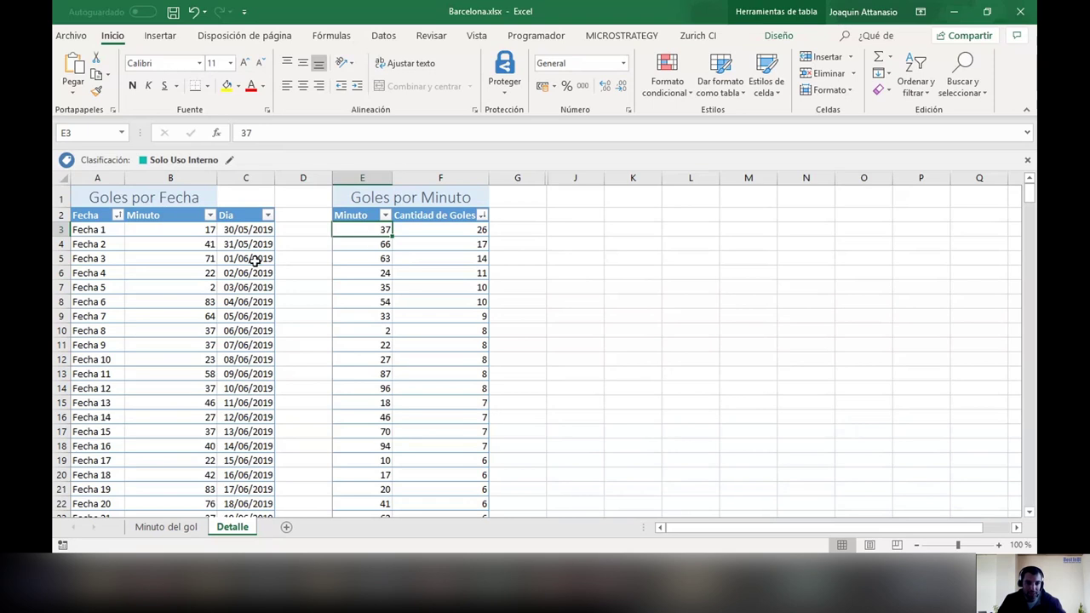
Filter the Minuto column of the Goles por Fecha table to 37 and check the last date on which that minute occurs.
left_click(210, 216)
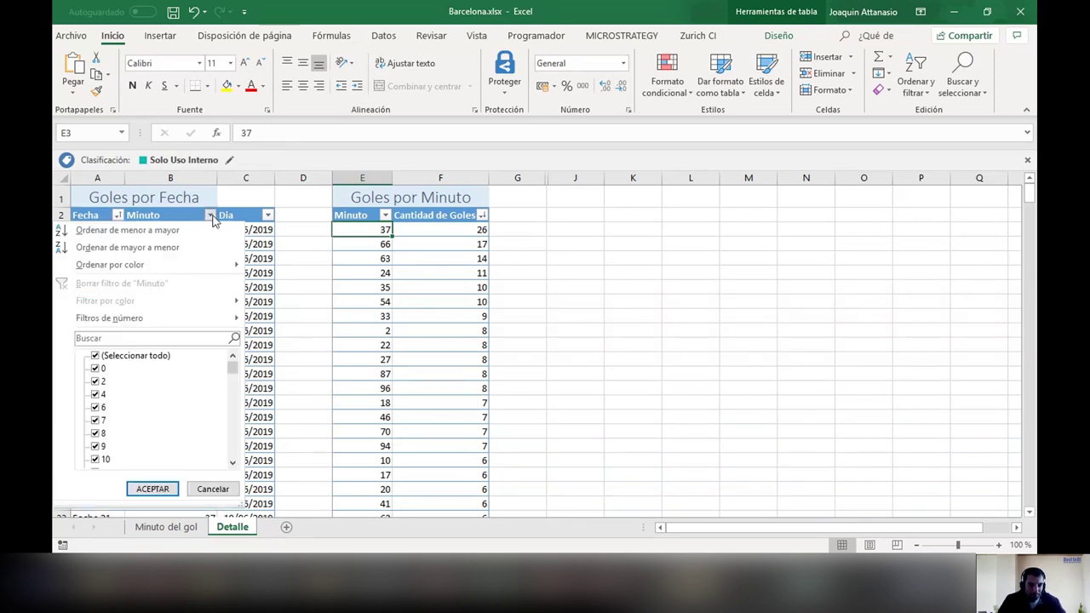
left_click(153, 338)
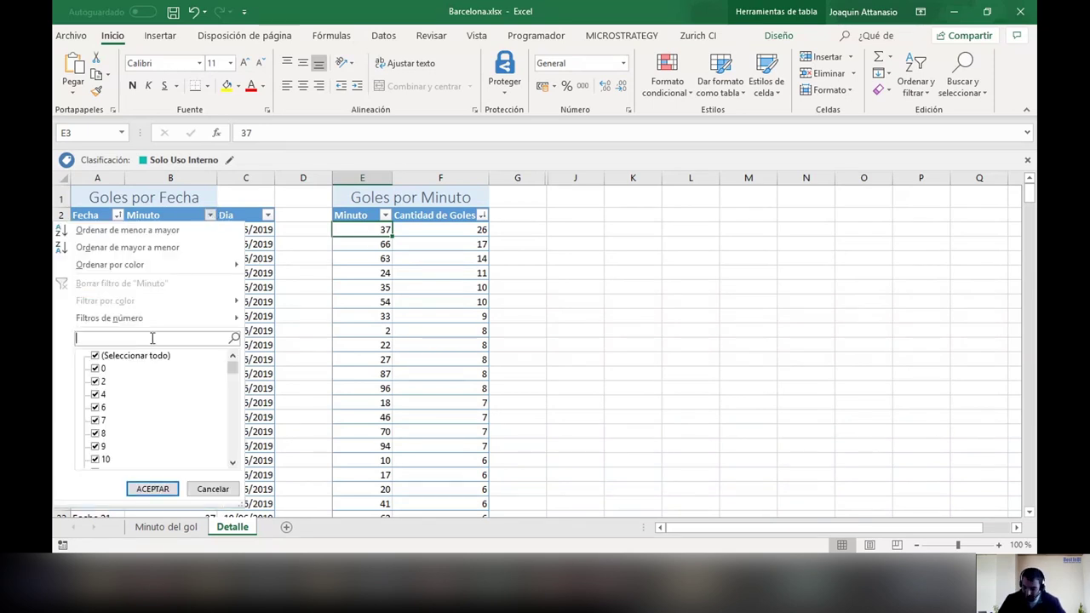
type("37")
key("Return")
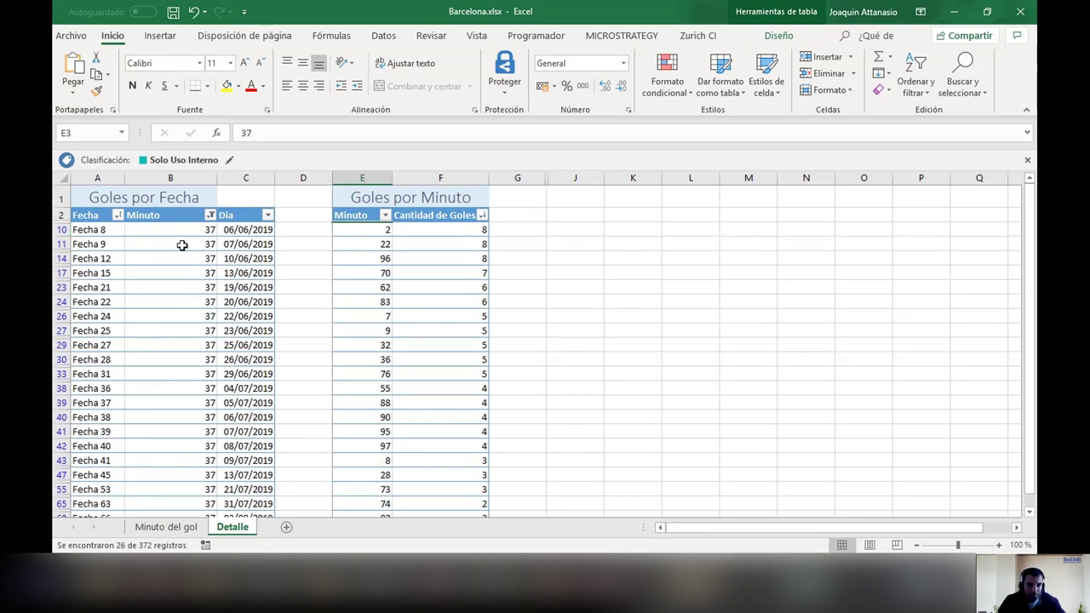
scroll(191, 318, "down", 2)
scroll(192, 318, "down", 2)
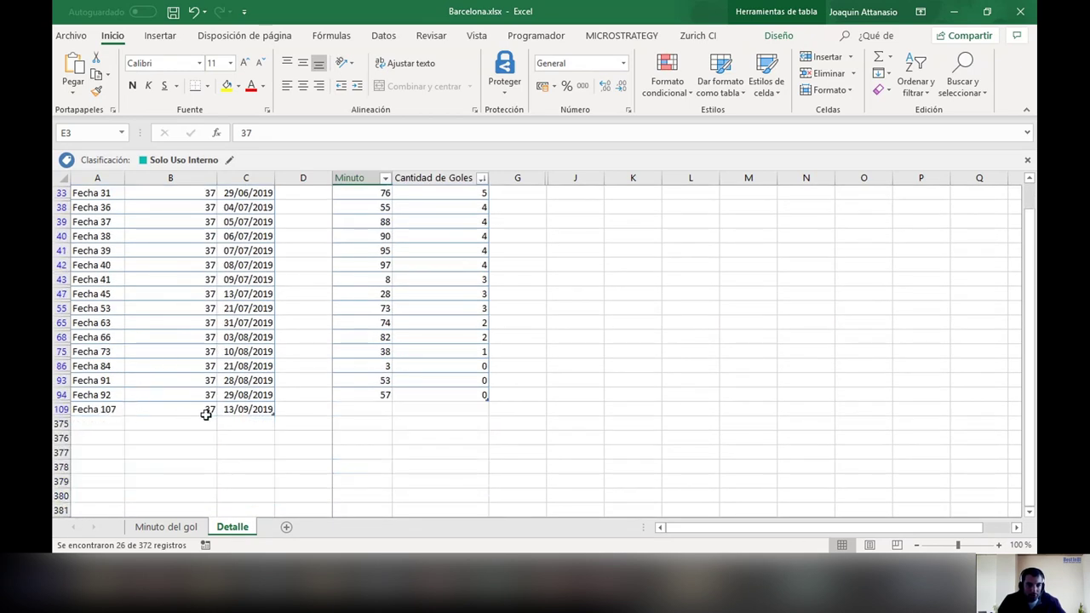
left_click(245, 411)
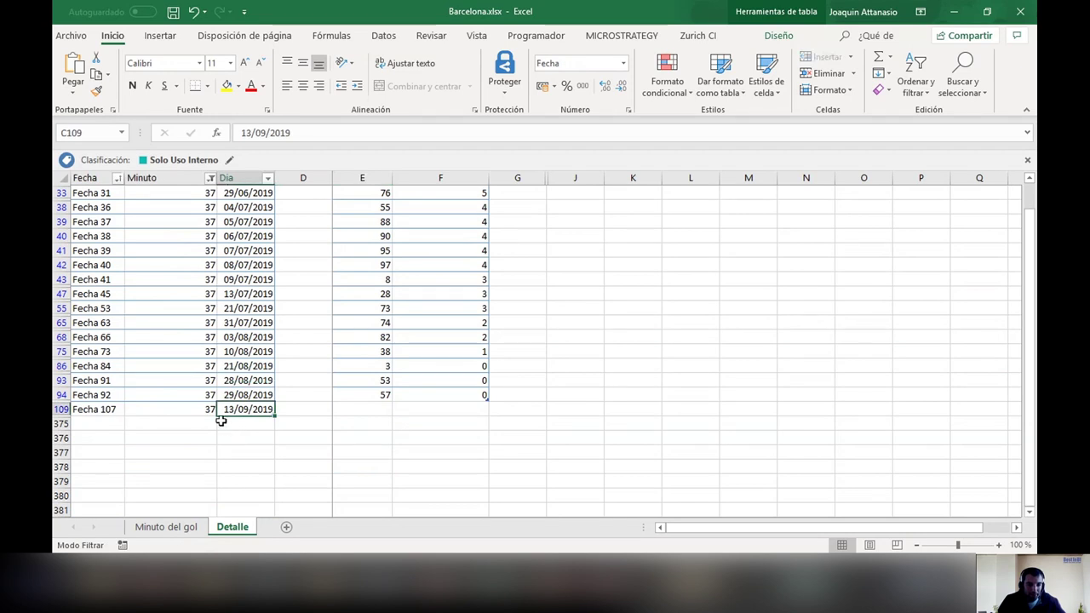
left_click(145, 412)
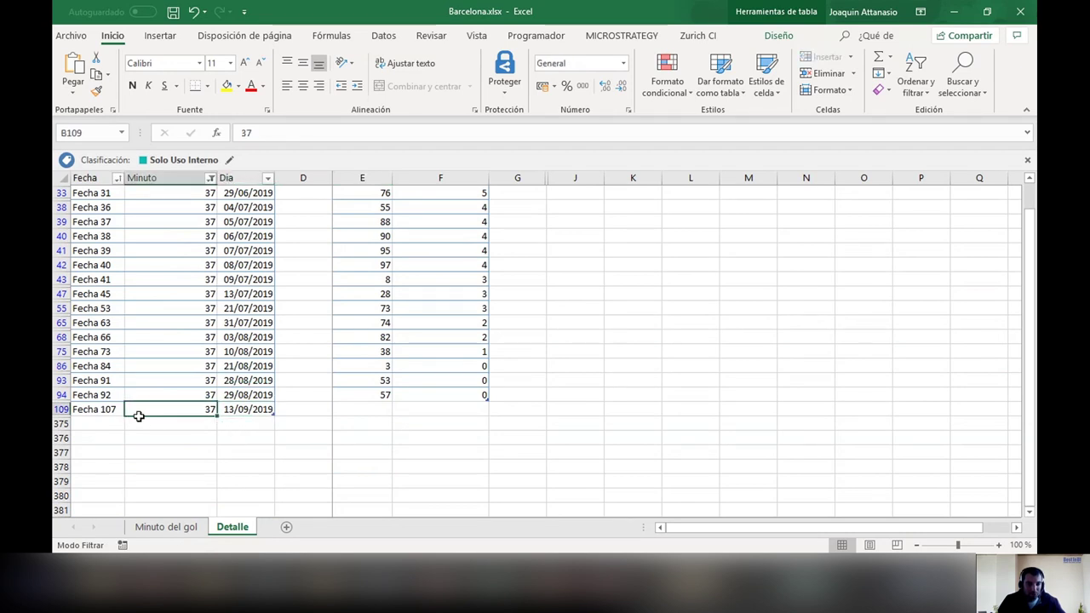
left_click(167, 437)
scroll(290, 437, "up", 5)
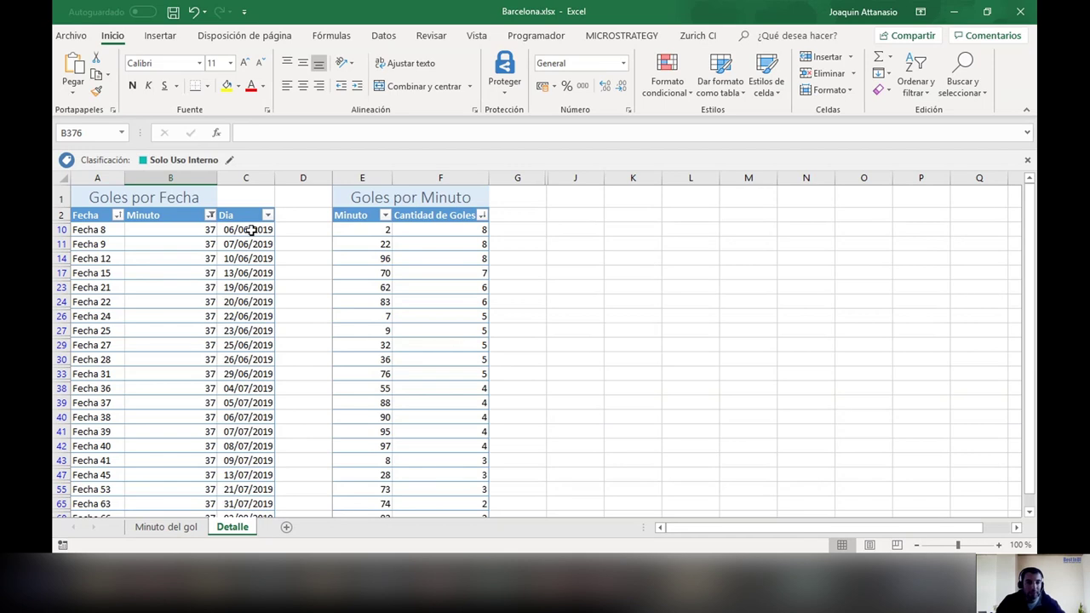
Unhide the hidden columns between G and J and inspect the first visible row of the Ultimas 50 fechas table.
left_click(520, 177)
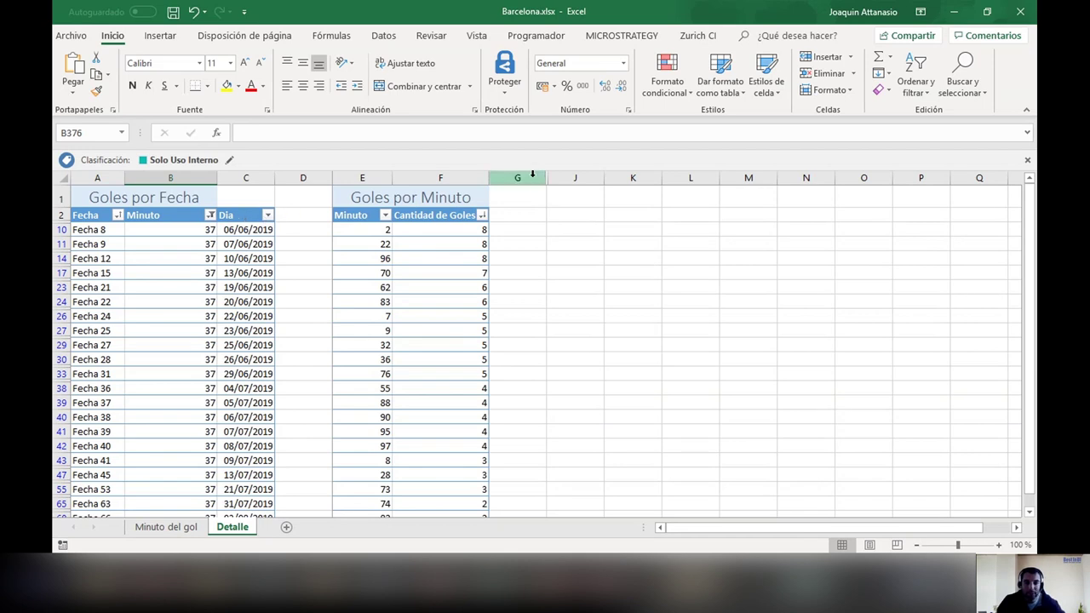
left_click_drag(528, 176, 571, 177)
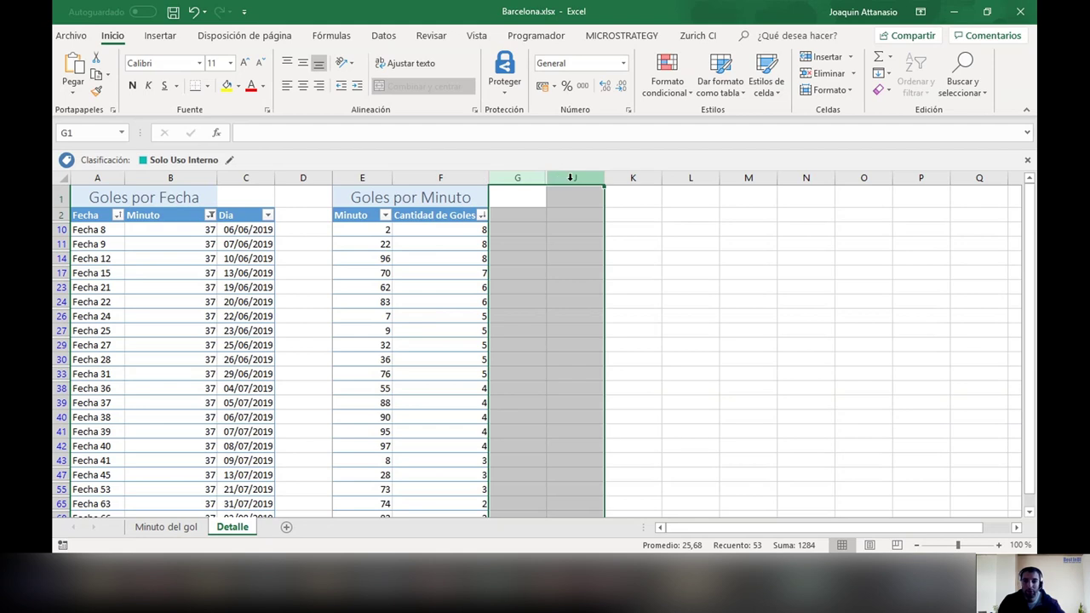
right_click(571, 178)
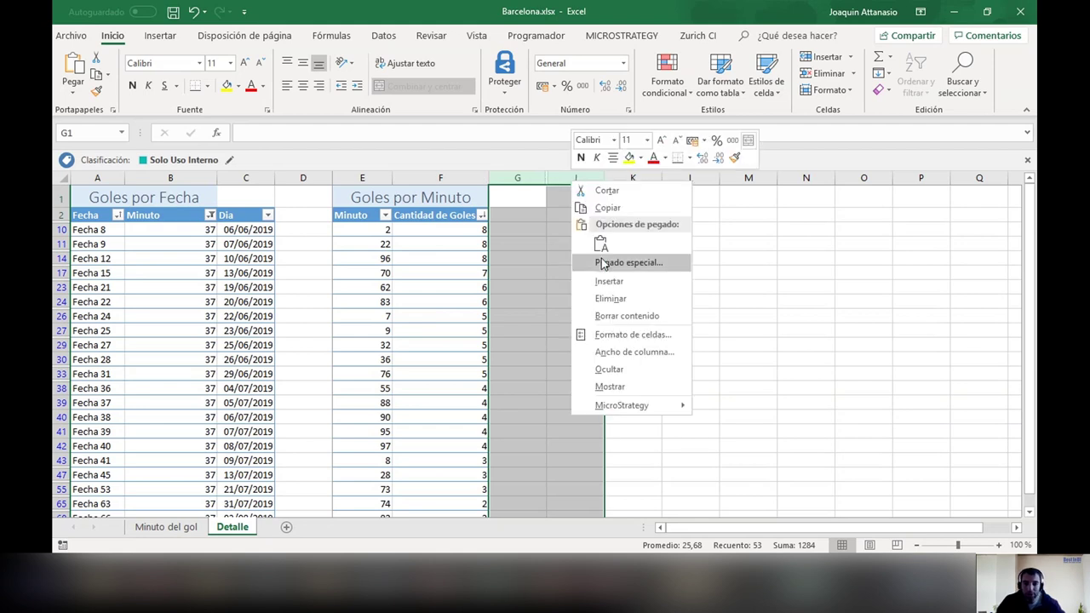
left_click(621, 387)
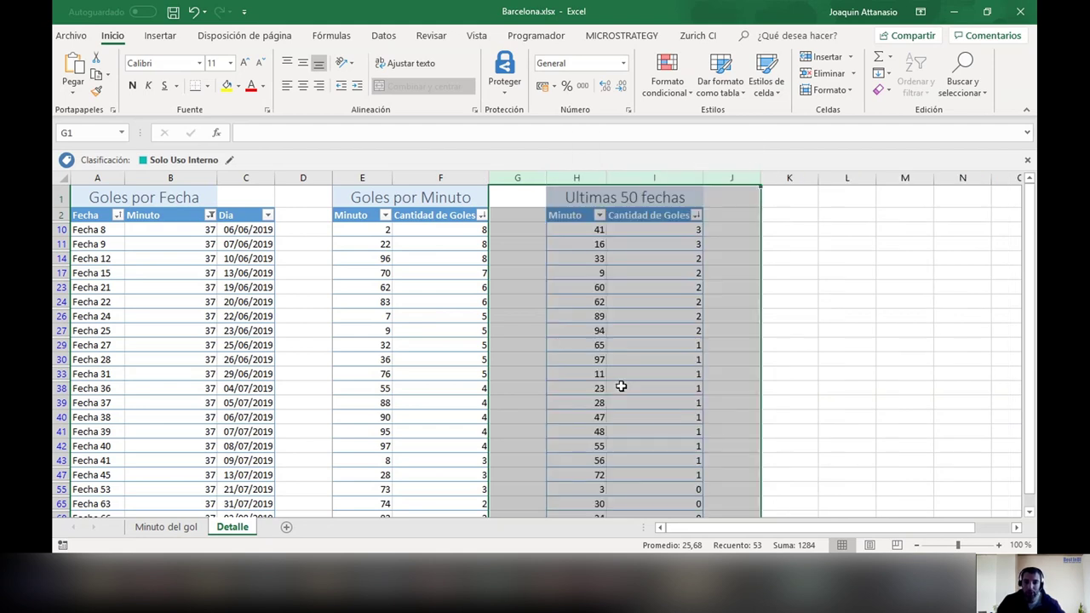
left_click(670, 345)
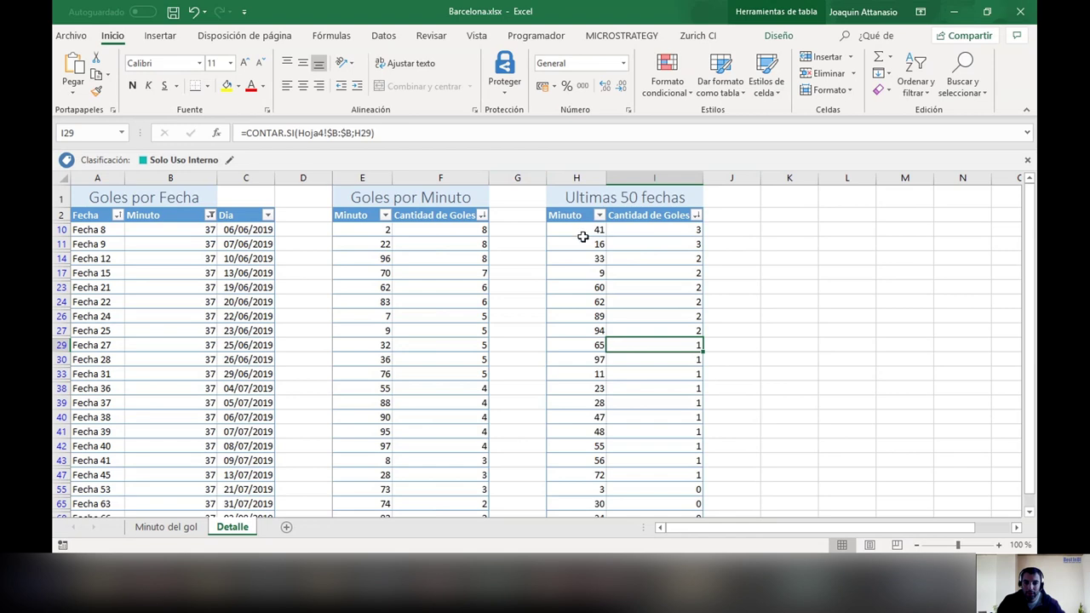
left_click(586, 230)
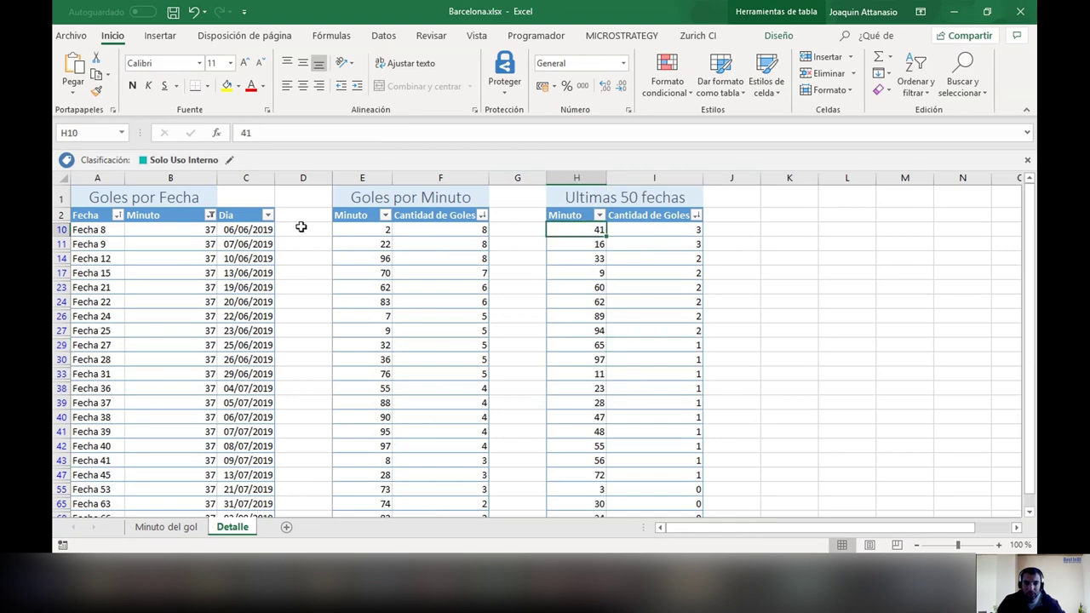
Clear the Minuto filter of the Goles por Fecha table by selecting all minutes, restoring every row.
scroll(587, 239, "down", 1)
scroll(588, 238, "up", 1)
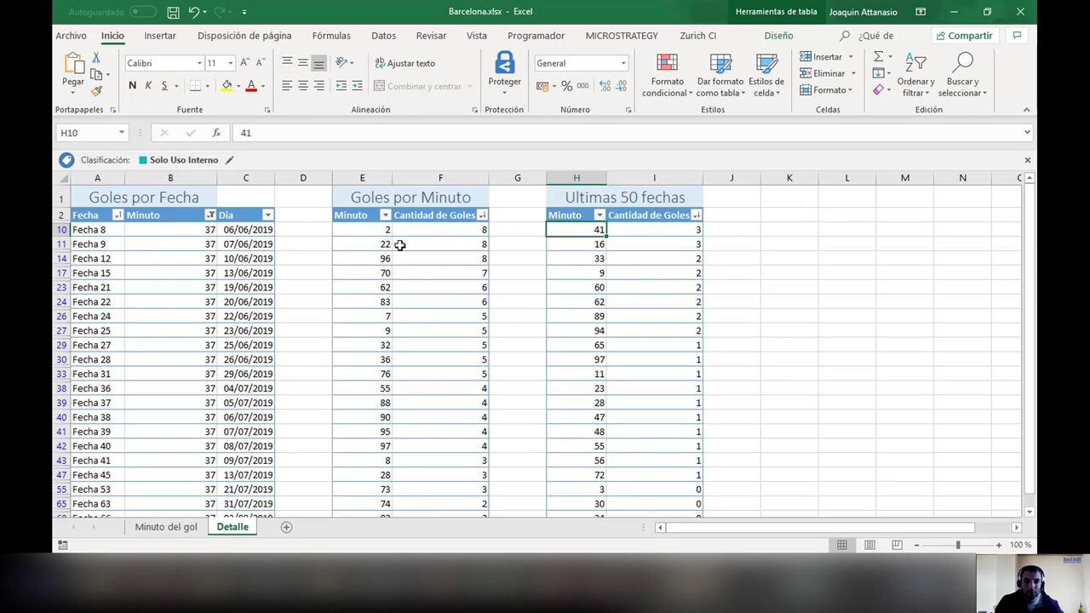
left_click(211, 215)
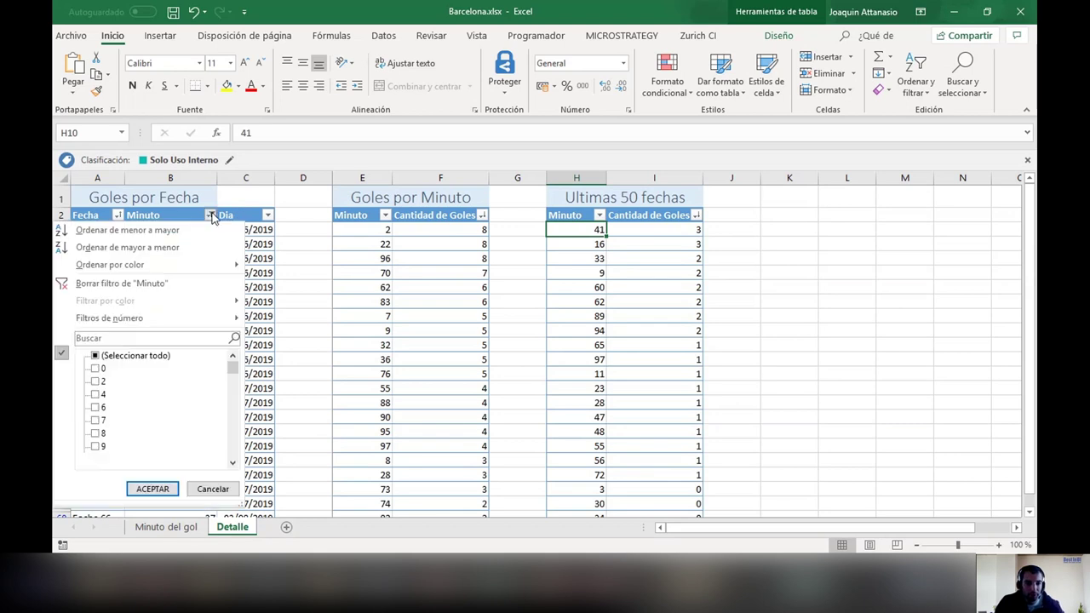
left_click(119, 355)
left_click(151, 492)
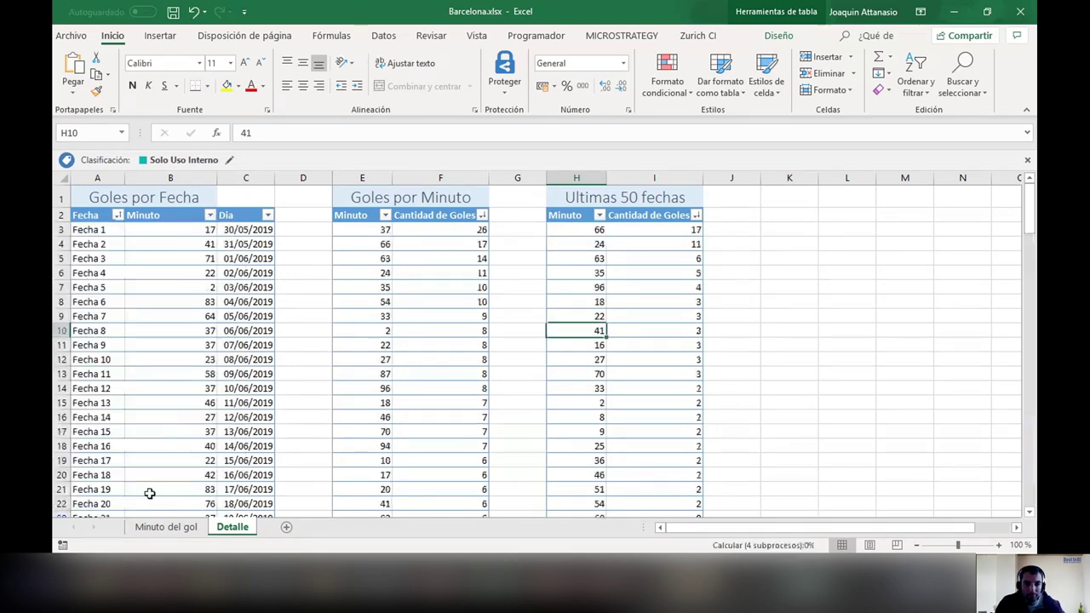
Examine the first eleven rows of minutes and goal counts in the Ultimas 50 fechas table, including the top row's CONTAR.SI formula.
left_click(660, 245)
left_click(915, 270)
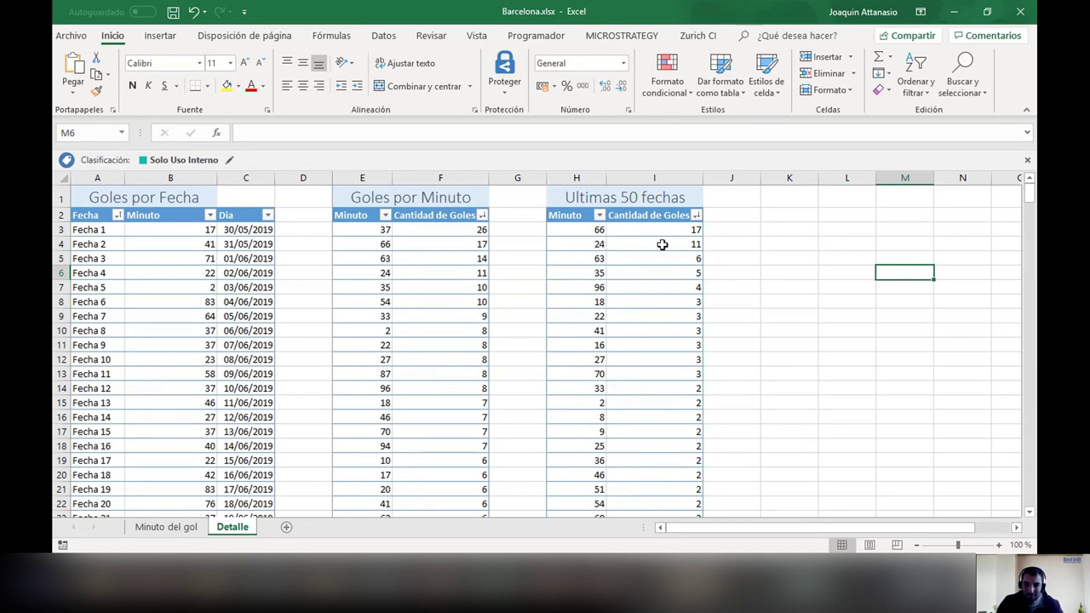
left_click(596, 230)
left_click(628, 229)
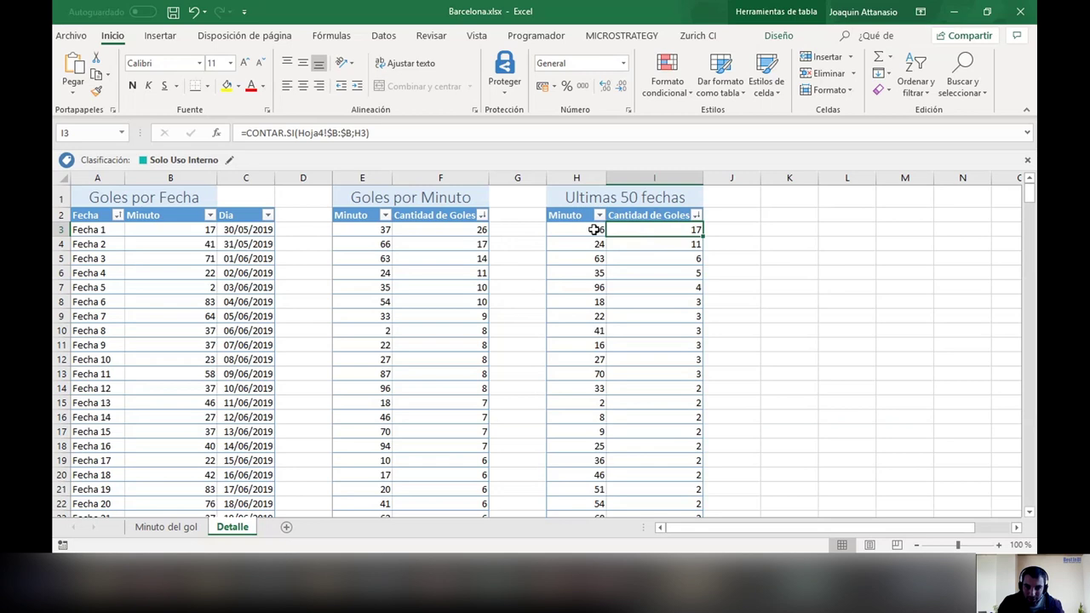
left_click_drag(597, 230, 686, 376)
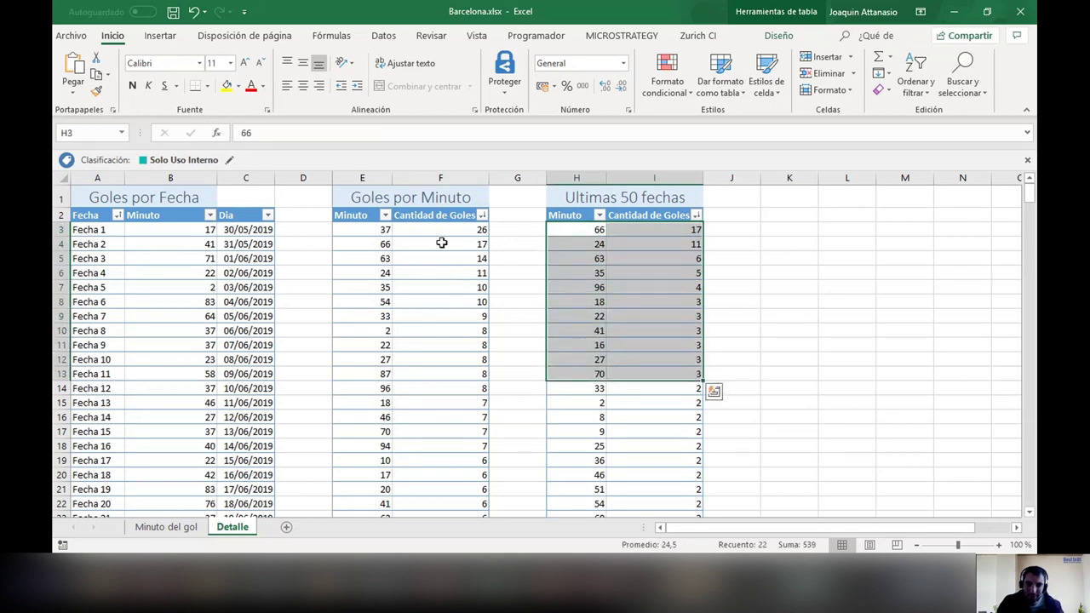
Compare the minute 66 row of the Goles por Minuto table with the same minute's row in the Ultimas 50 fechas table.
left_click(436, 244)
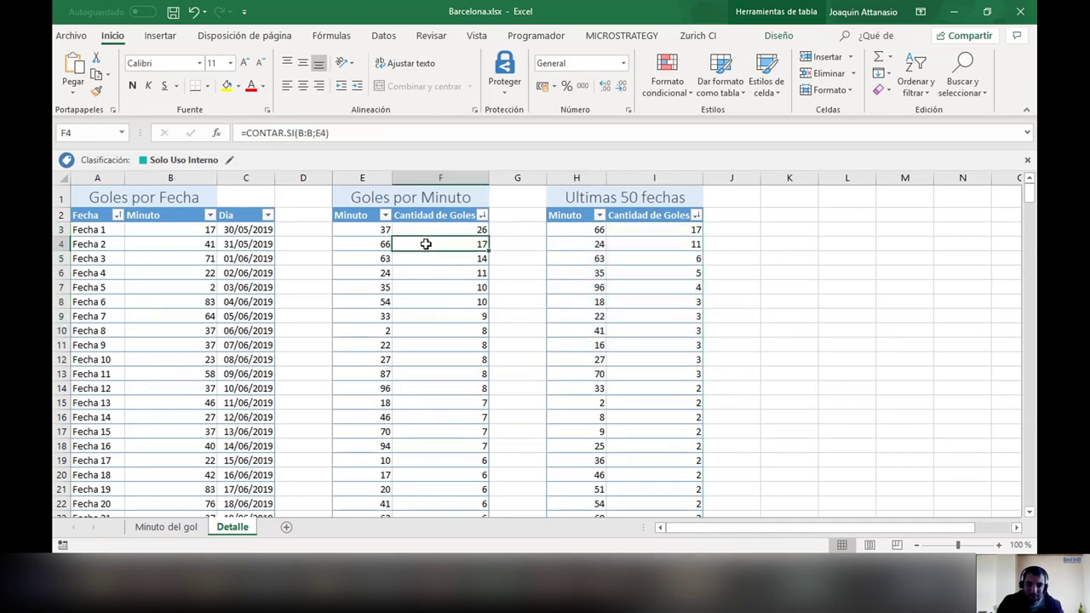
left_click(378, 244)
left_click_drag(408, 249, 431, 250)
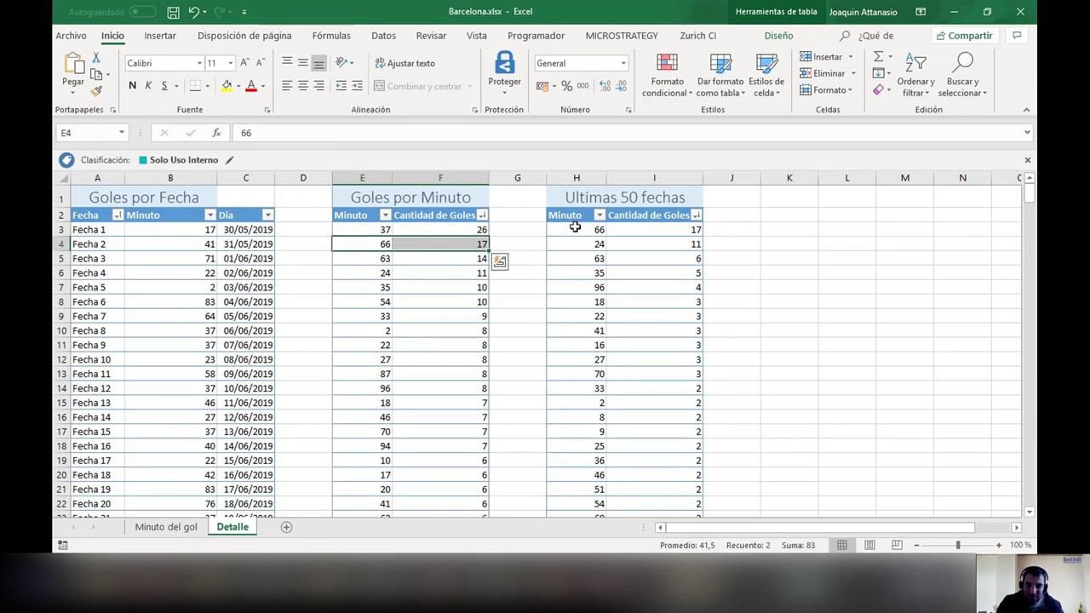
left_click_drag(574, 228, 619, 230)
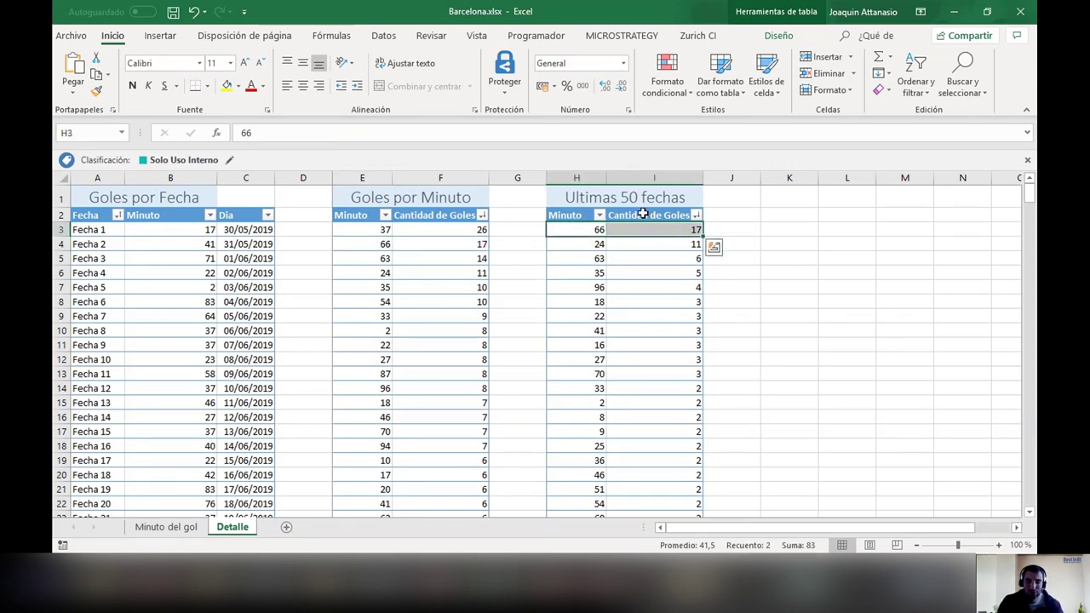